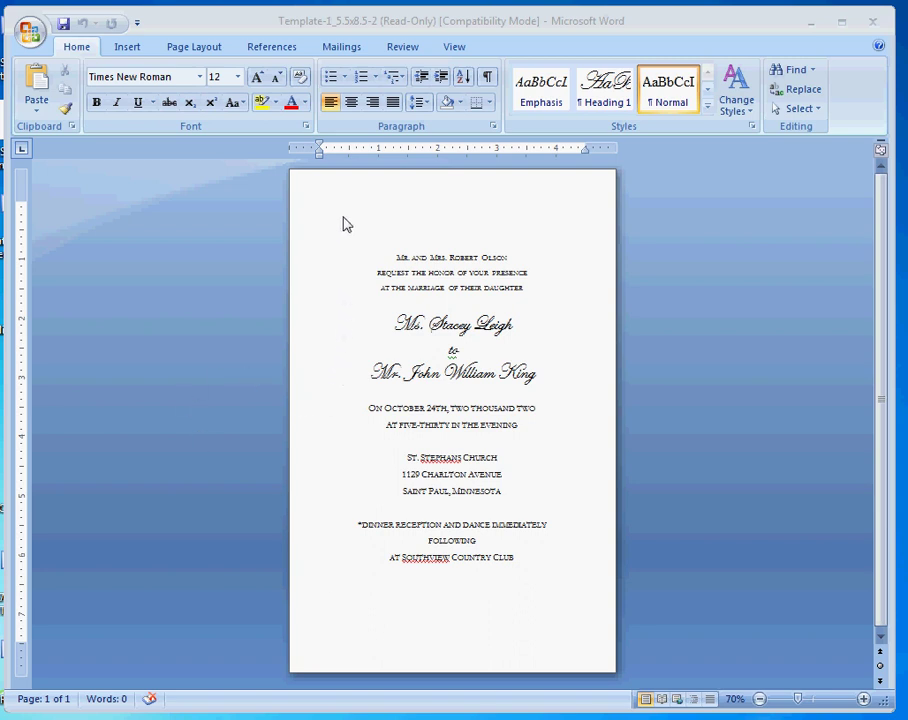
# Step: Confirm on Page Setup's Paper tab that the page is 5.5 x 8.5 inches, then cancel without changes
pyautogui.click(182, 47)
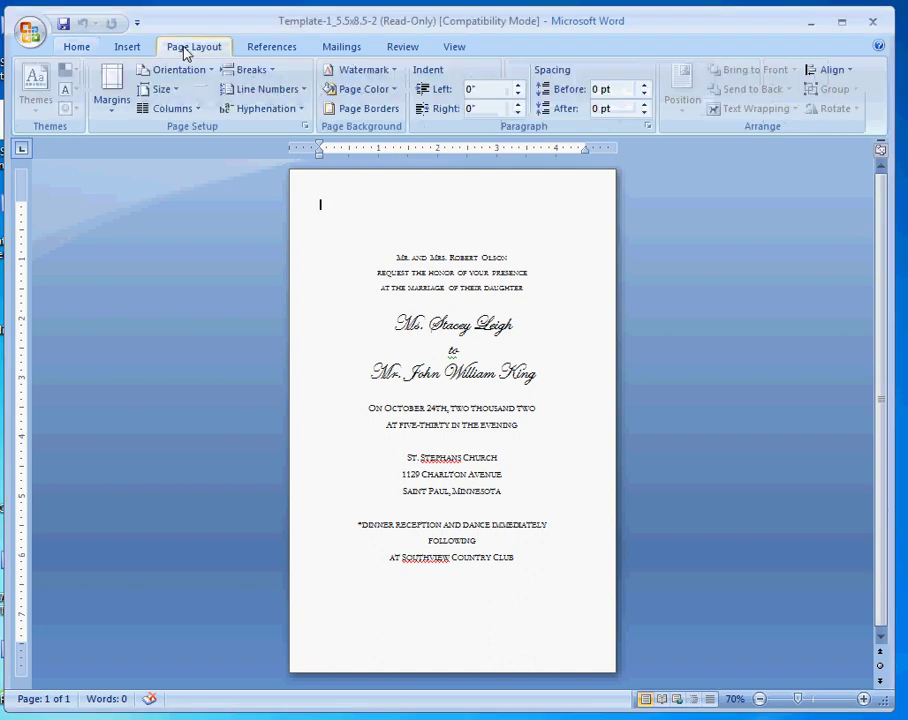
pyautogui.click(305, 127)
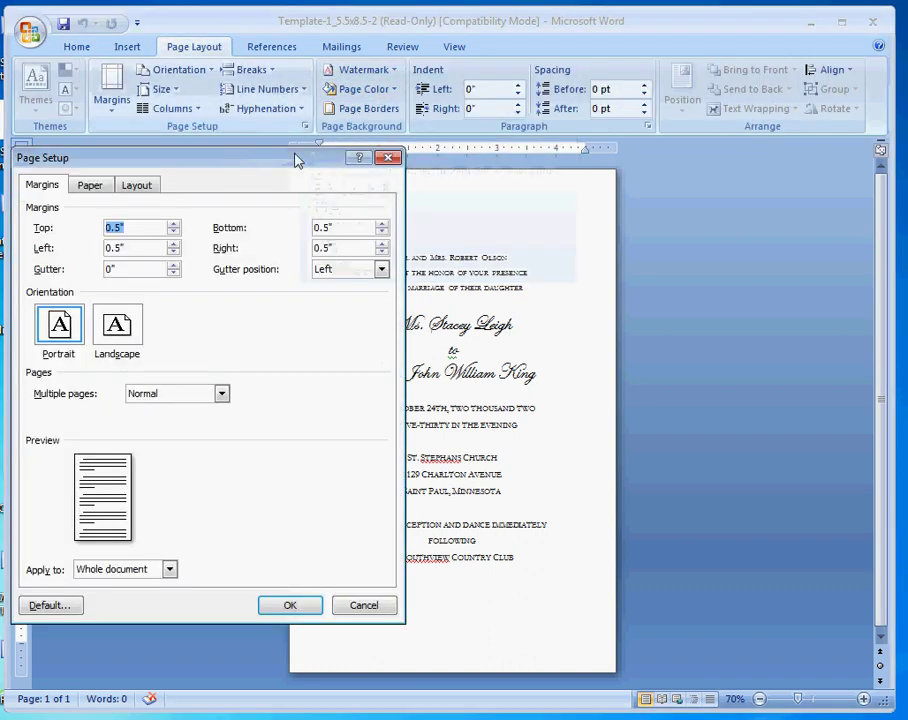
pyautogui.moveTo(276, 164); pyautogui.dragTo(538, 183)
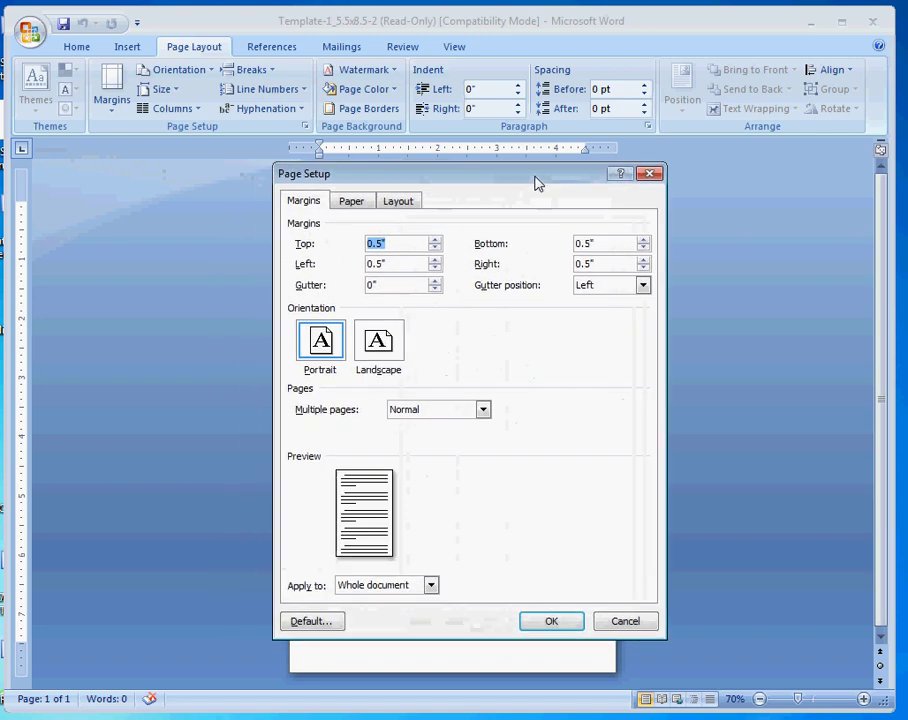
pyautogui.click(356, 202)
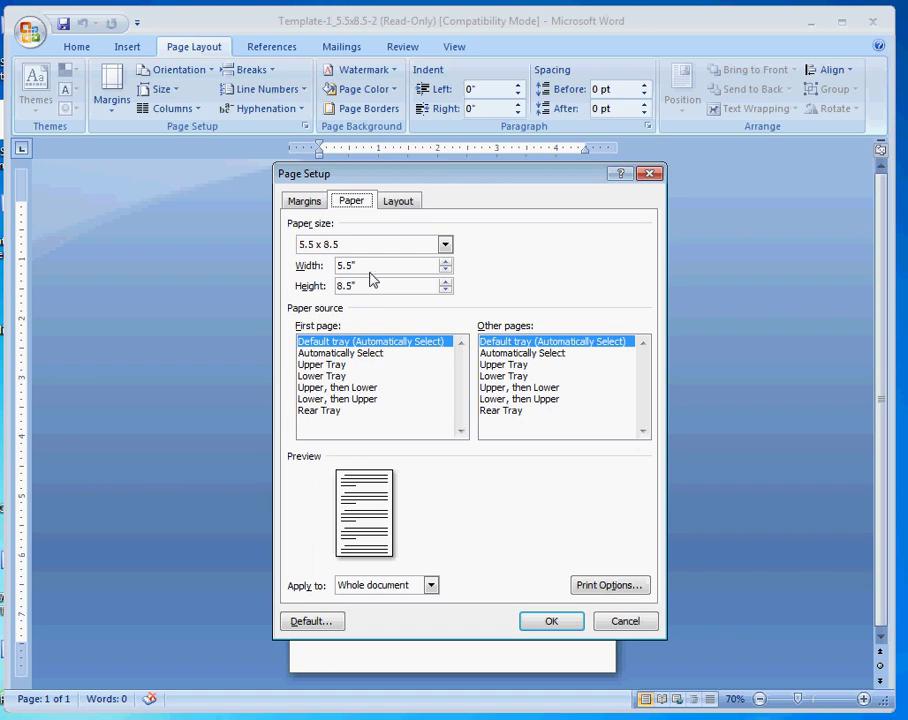
pyautogui.click(634, 621)
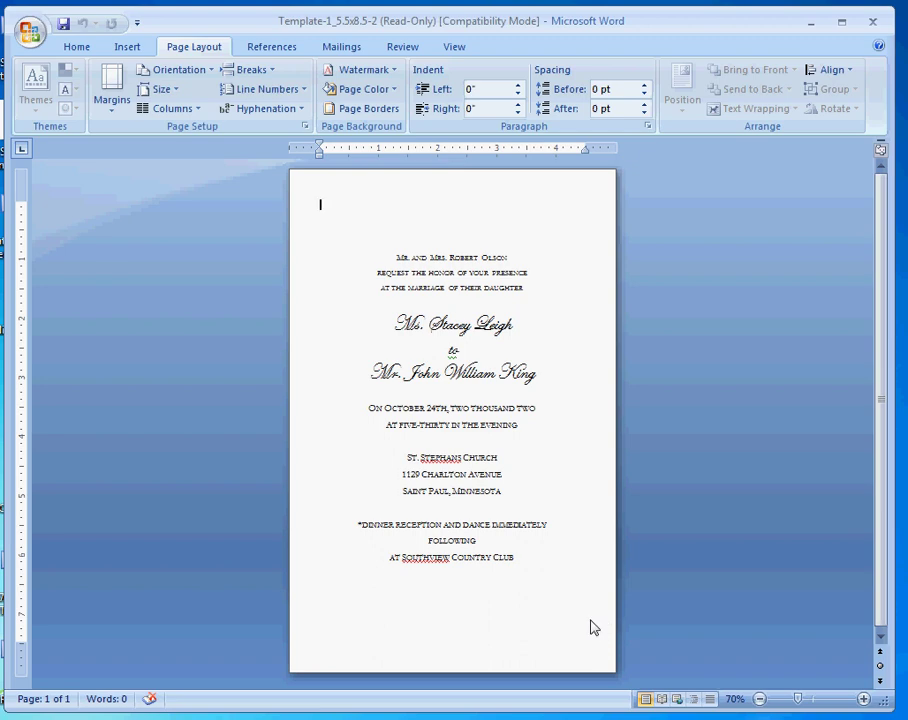
# Step: Bring up the Print dialog for the HP Deskjet 6980 series and centre it
pyautogui.click(30, 33)
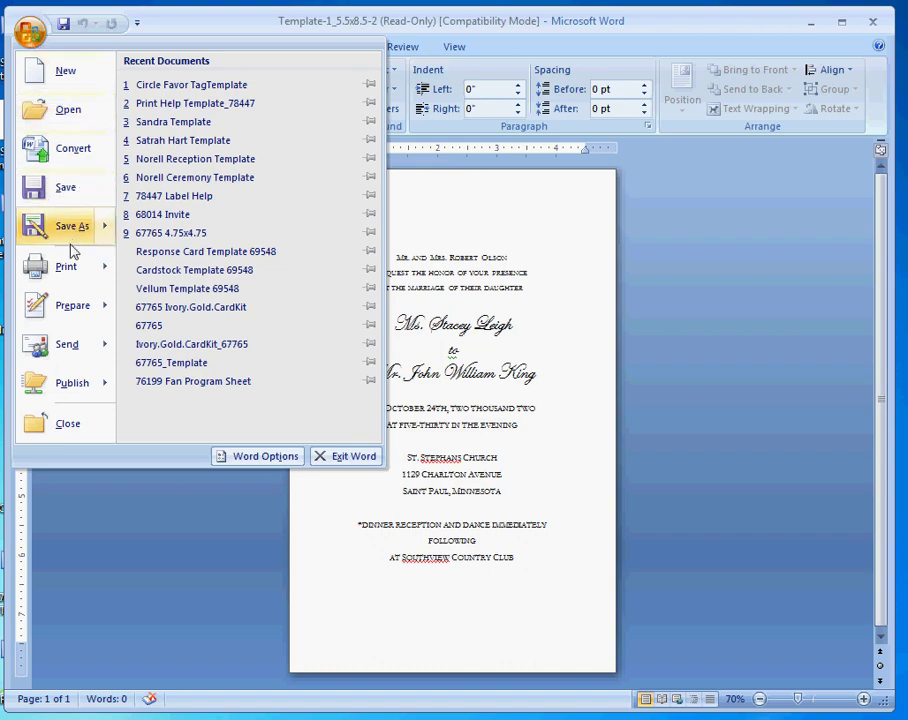
pyautogui.click(69, 272)
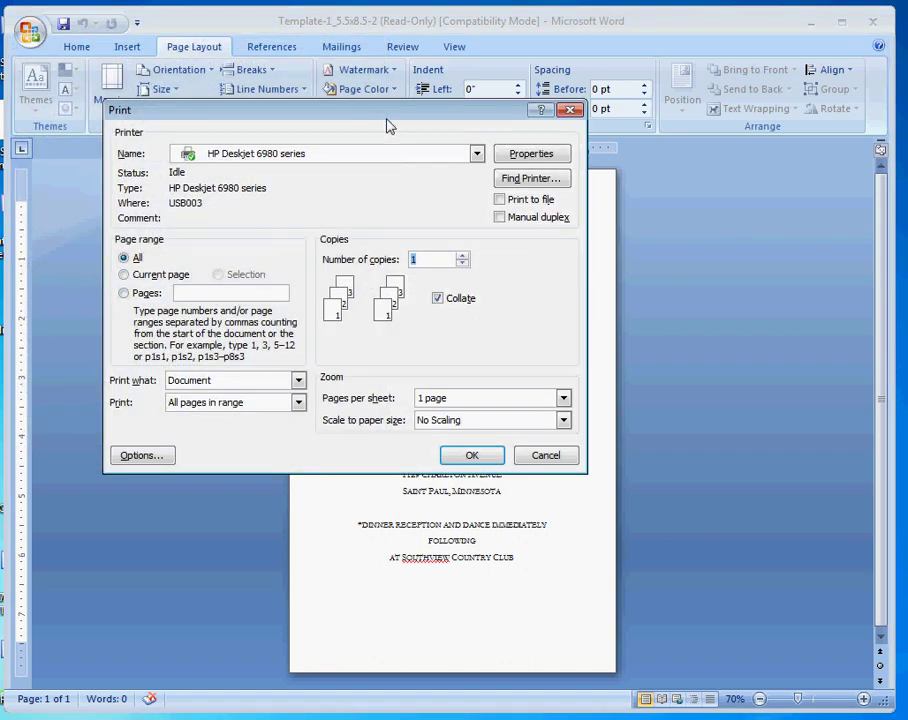
pyautogui.moveTo(380, 116)
pyautogui.mouseDown()
pyautogui.moveTo(490, 198)
pyautogui.moveTo(498, 220)
pyautogui.mouseUp()
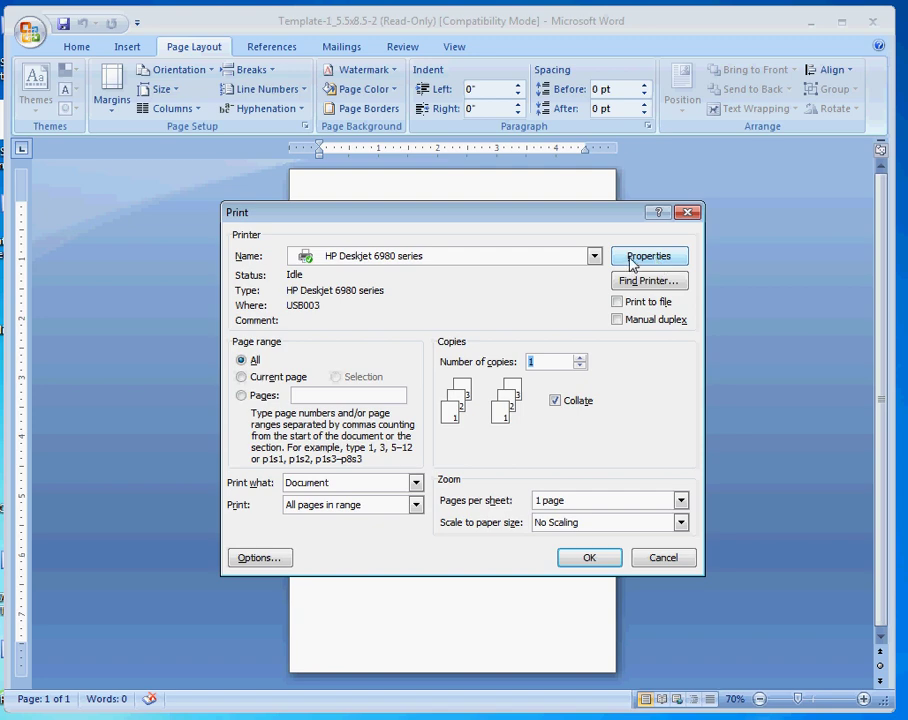
# Step: Show the HP Deskjet properties' Paper/Quality tab, currently at Letter 8.5 x 11
pyautogui.click(631, 259)
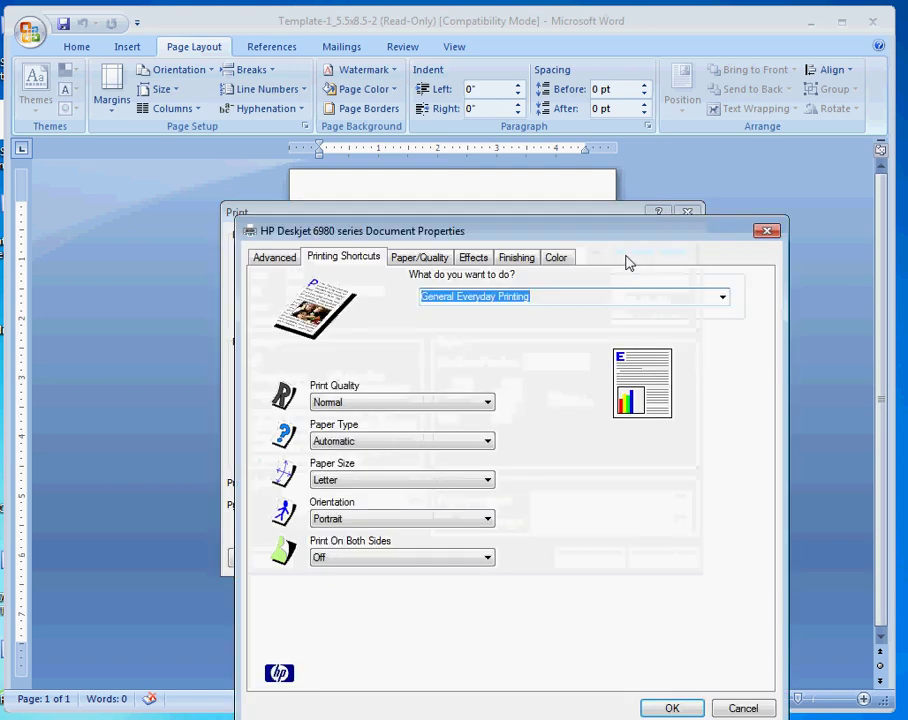
pyautogui.moveTo(552, 234); pyautogui.dragTo(540, 141)
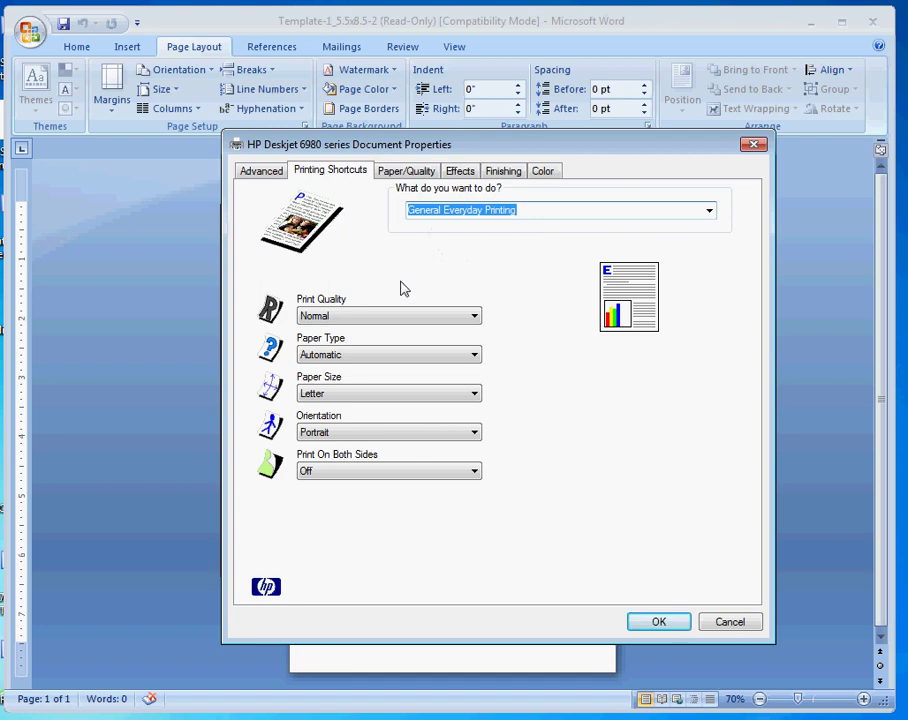
pyautogui.click(401, 173)
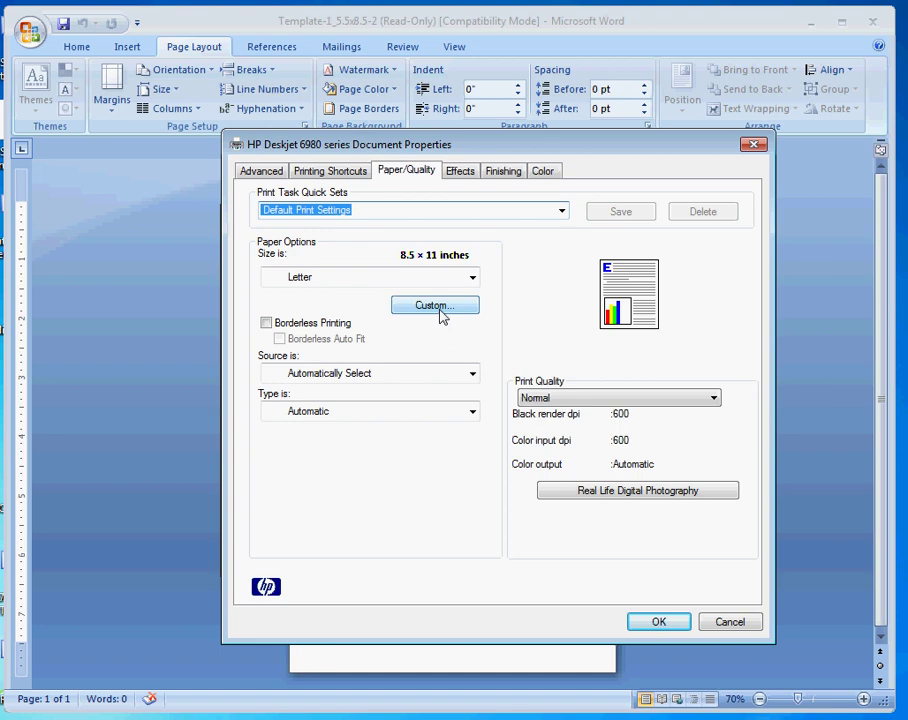
# Step: Save a custom paper size named 'invitation', 5.5 wide by 8.5 long, and confirm it
pyautogui.click(433, 310)
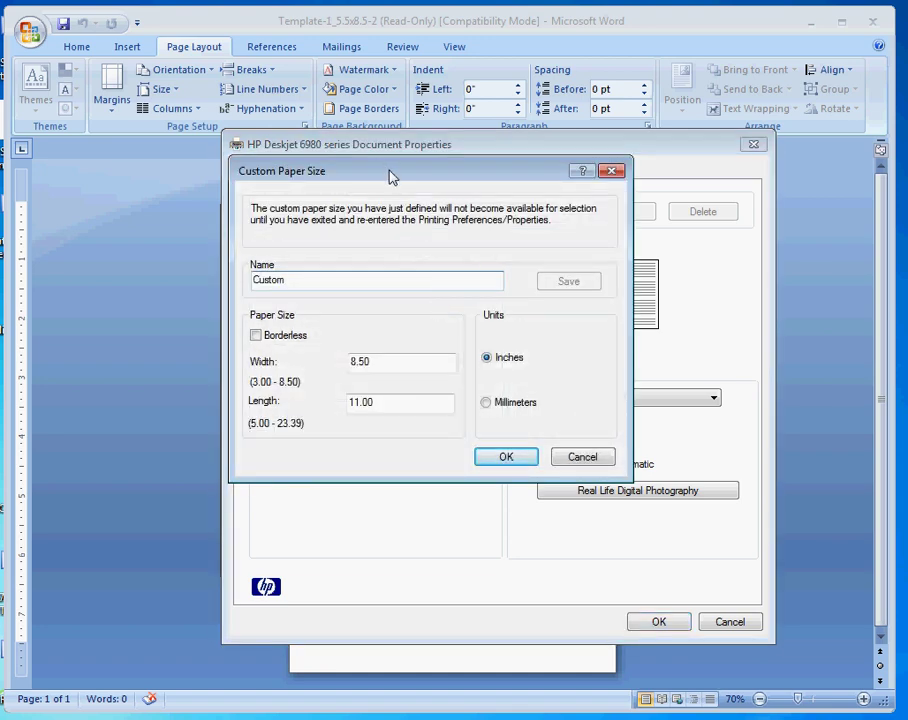
pyautogui.moveTo(385, 173); pyautogui.dragTo(424, 159)
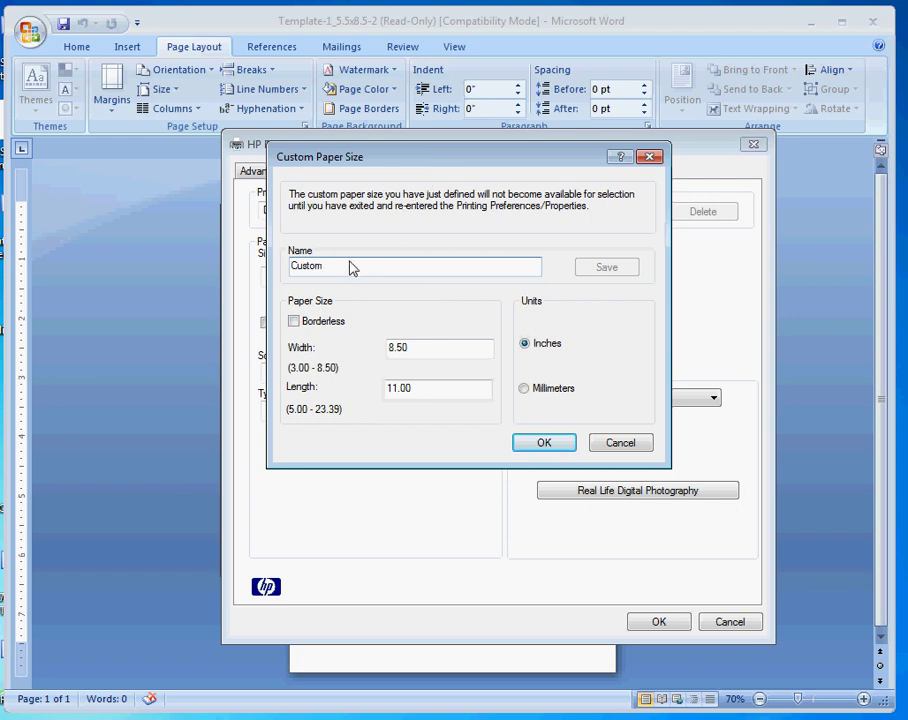
pyautogui.moveTo(349, 270); pyautogui.dragTo(258, 262)
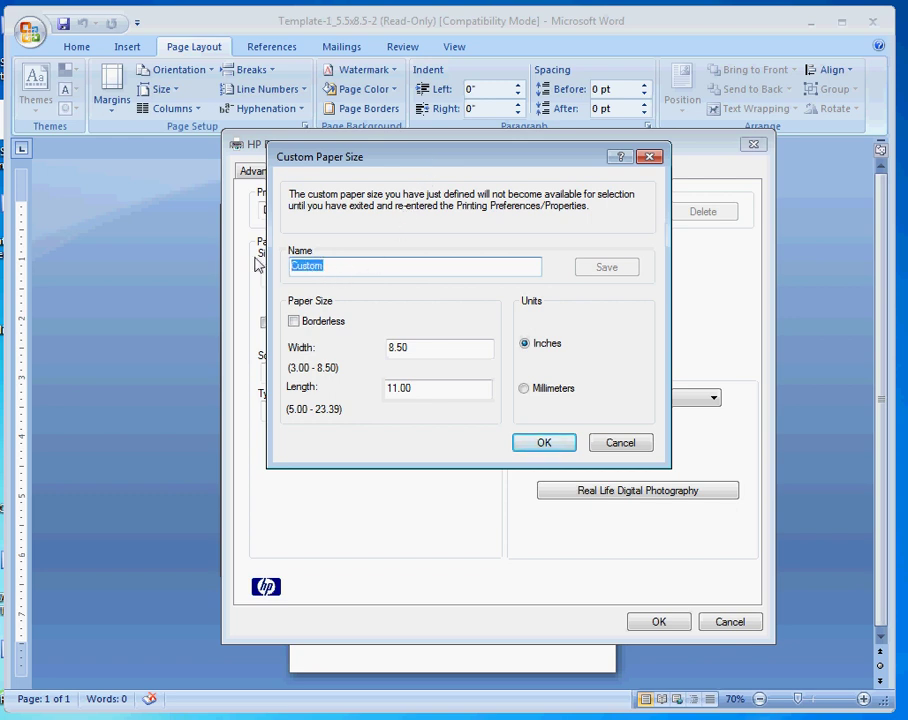
pyautogui.press('BackSpace')
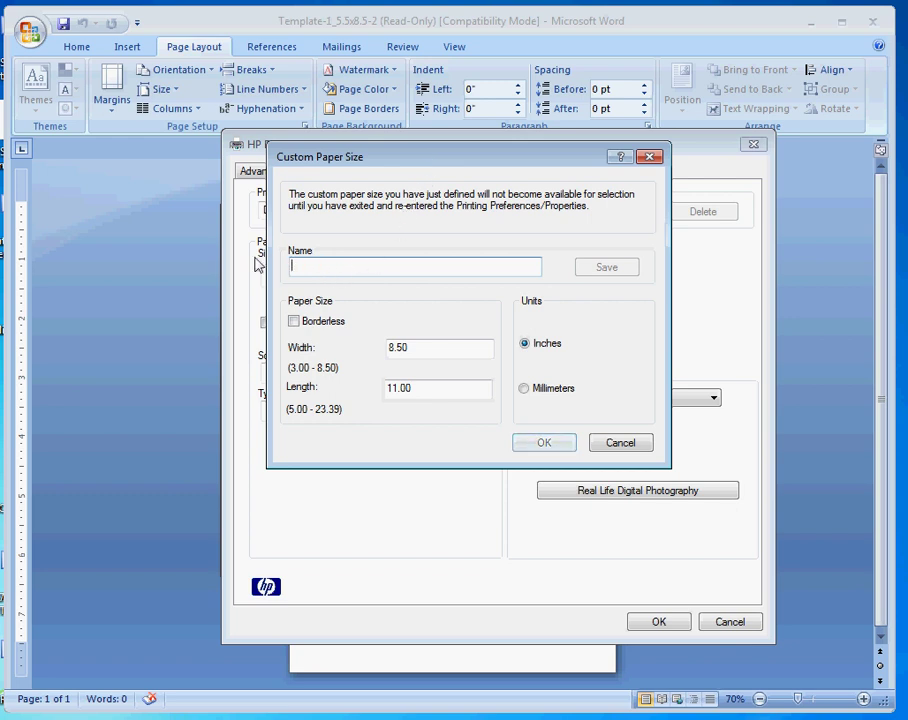
pyautogui.write('invitas')
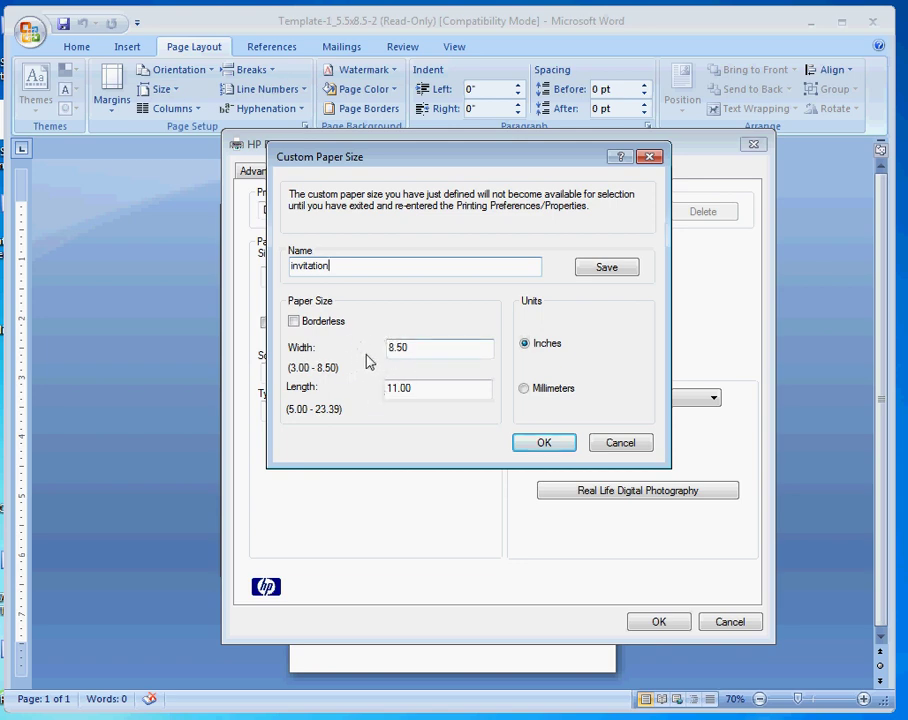
pyautogui.moveTo(426, 352); pyautogui.dragTo(381, 352)
pyautogui.write('5')
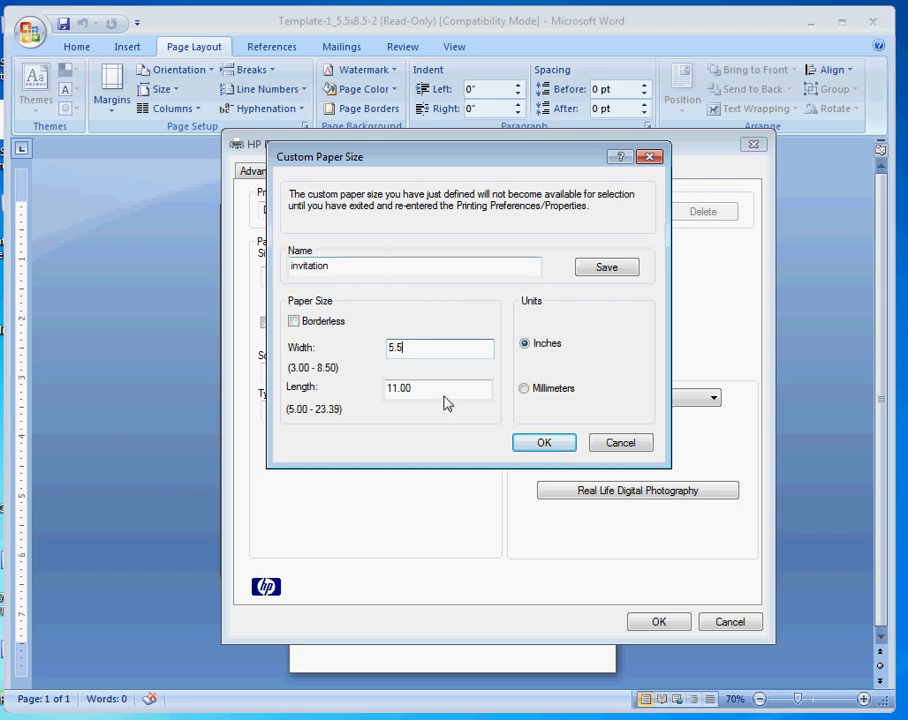
pyautogui.moveTo(440, 392); pyautogui.dragTo(390, 392)
pyautogui.write('8')
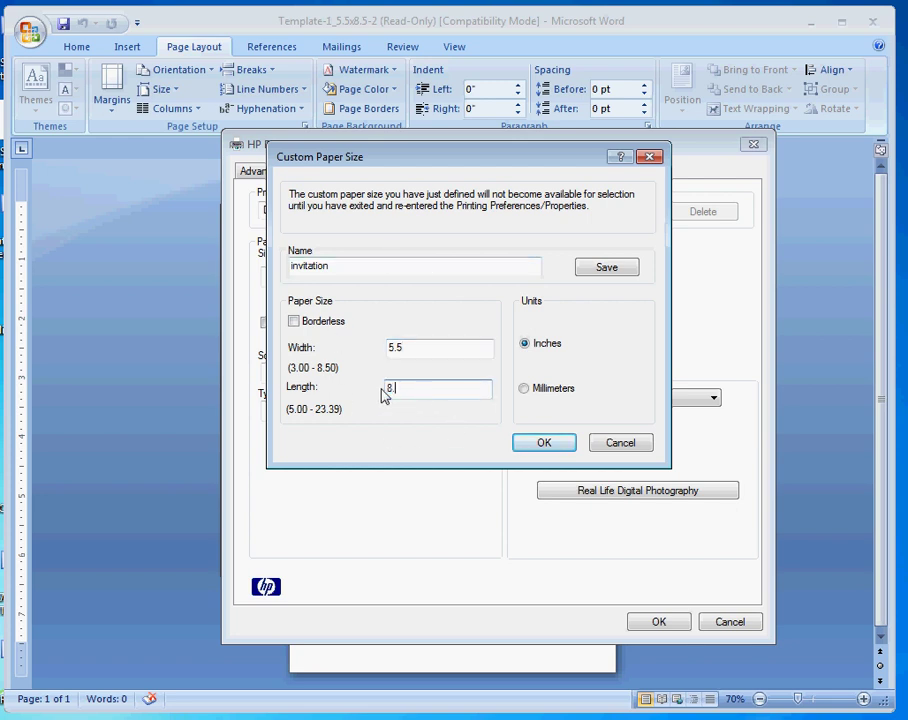
pyautogui.write('.5')
pyautogui.click(610, 270)
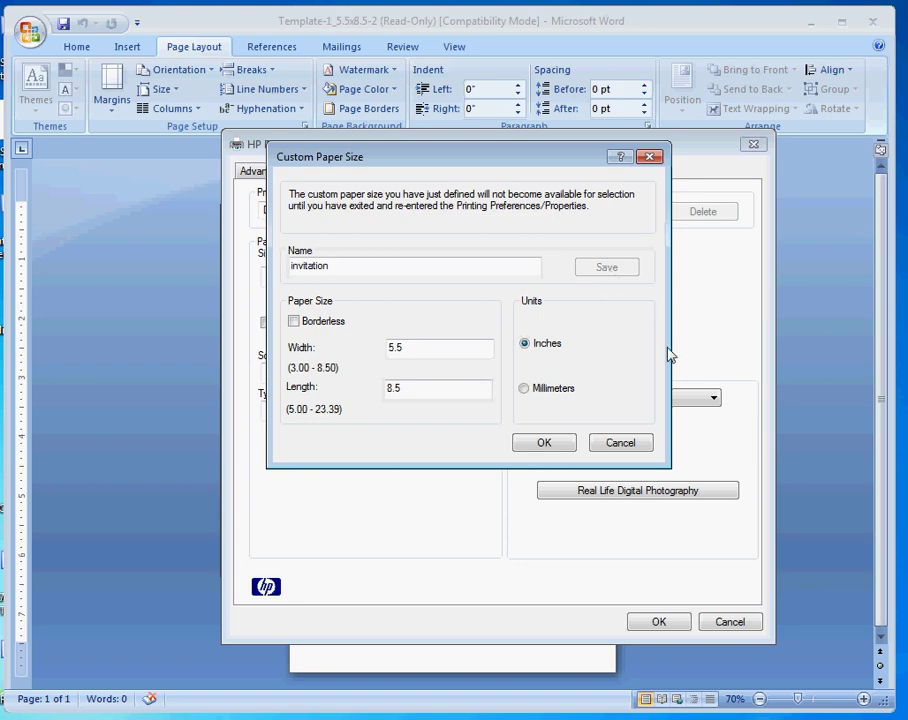
pyautogui.click(543, 442)
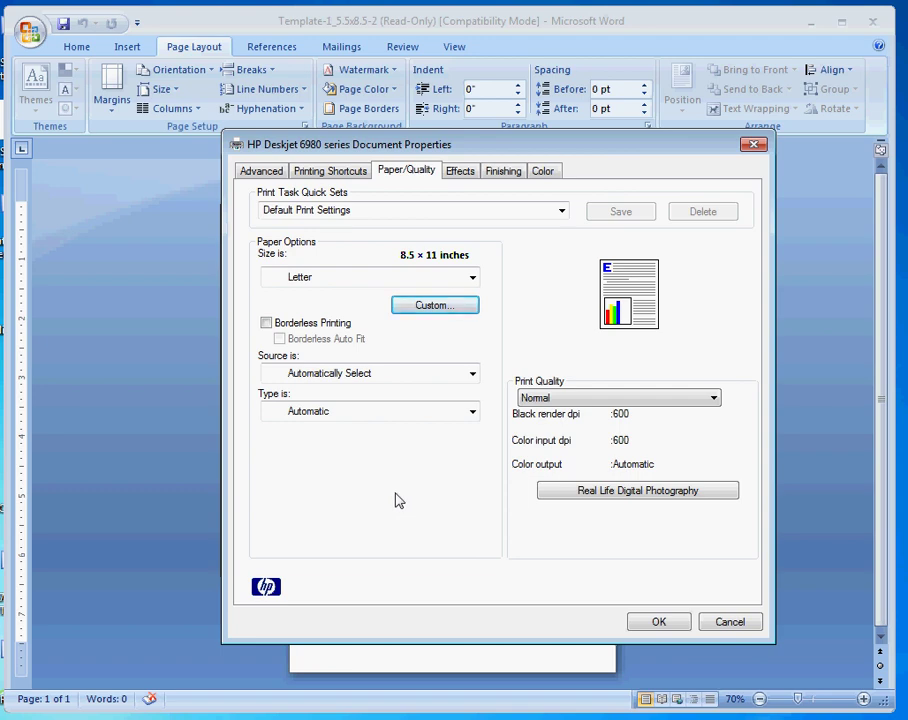
# Step: Close the HP Document Properties and Print dialogs without printing
pyautogui.click(752, 146)
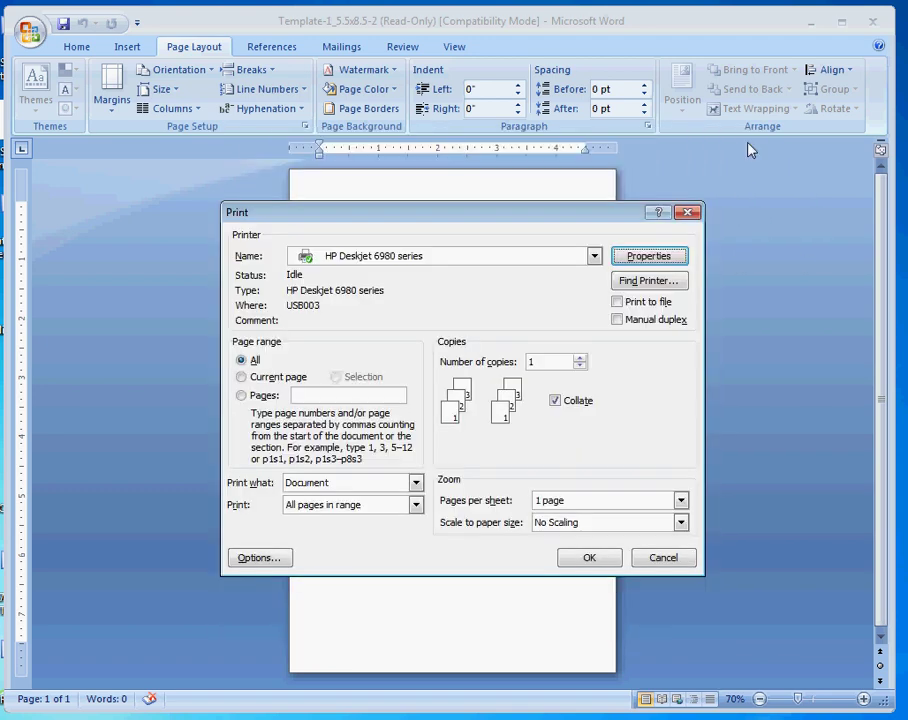
pyautogui.click(688, 212)
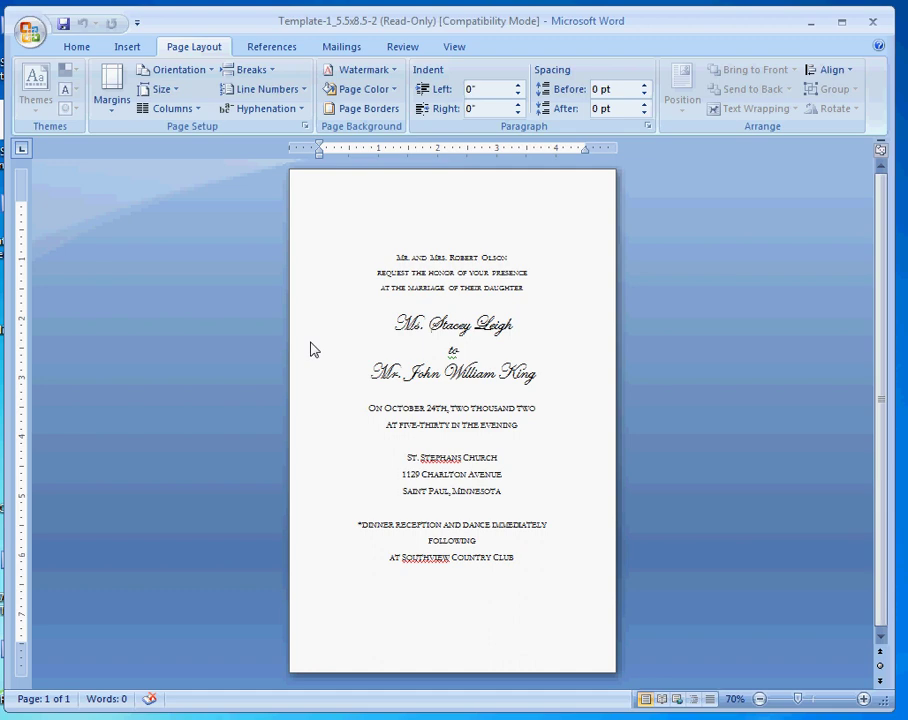
# Step: Reopen Print and the HP Deskjet properties on the Paper/Quality tab
pyautogui.click(30, 30)
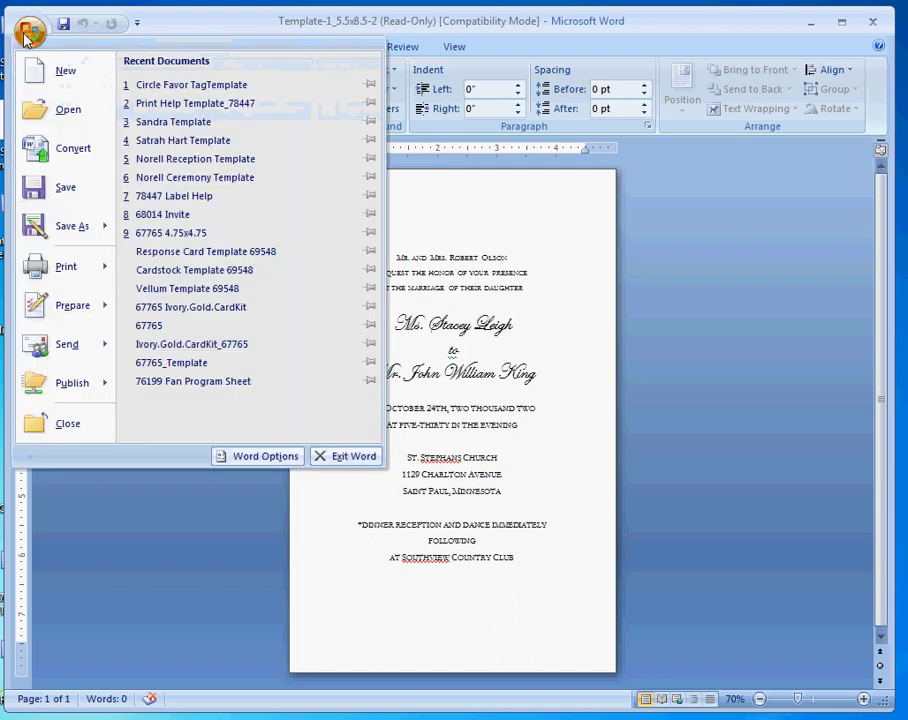
pyautogui.click(66, 266)
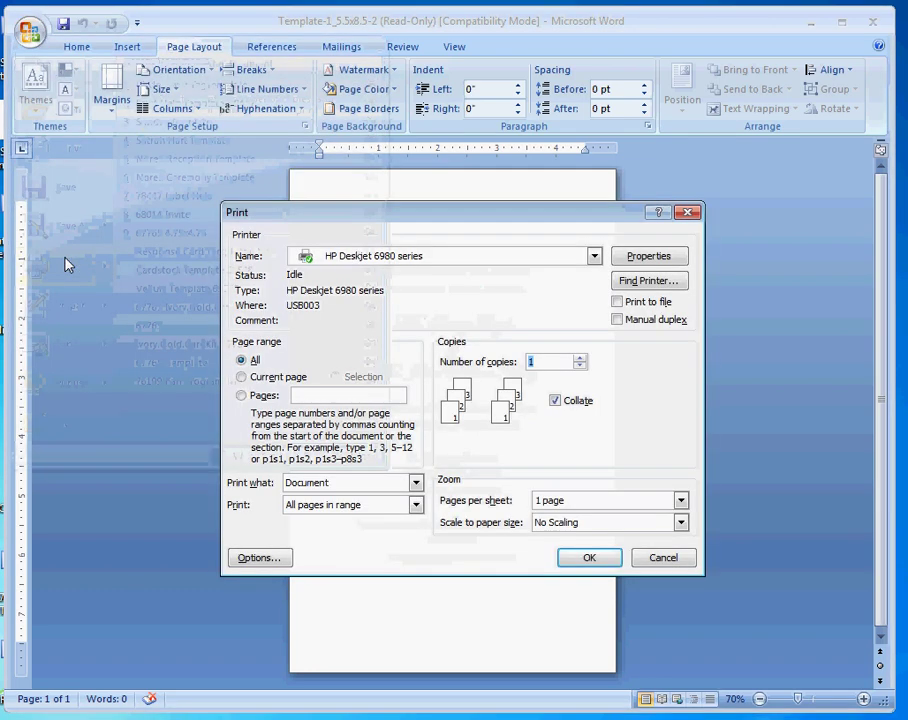
pyautogui.click(648, 257)
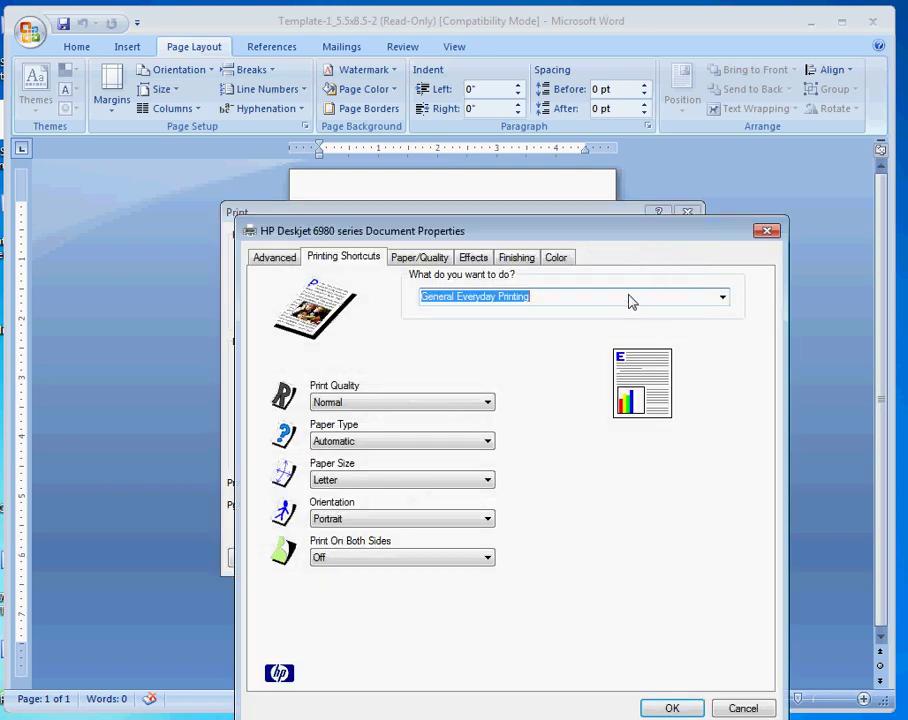
pyautogui.click(418, 257)
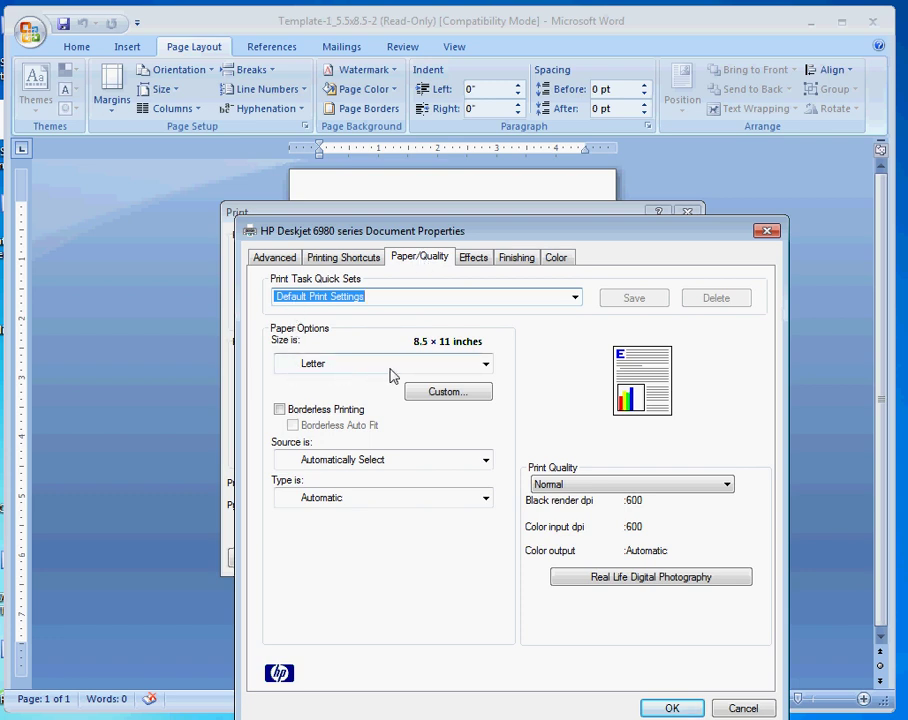
# Step: Choose the custom 'invitation' 5.5 x 8.5 paper size, apply it, and print the invitation
pyautogui.click(487, 368)
pyautogui.click(313, 397)
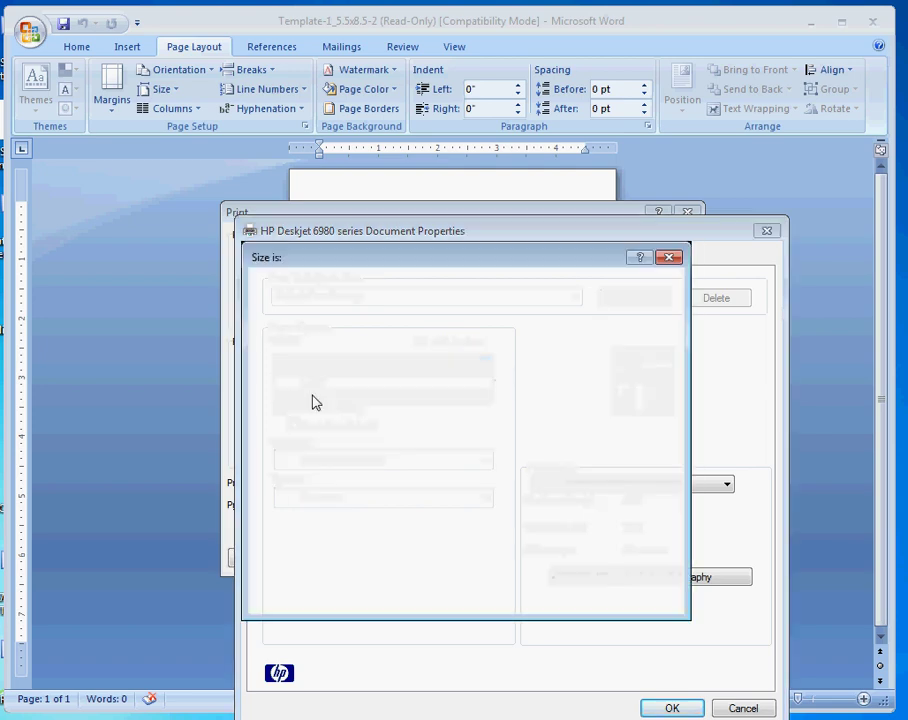
pyautogui.scroll(-3, 416, 431)
pyautogui.scroll(-4, 416, 431)
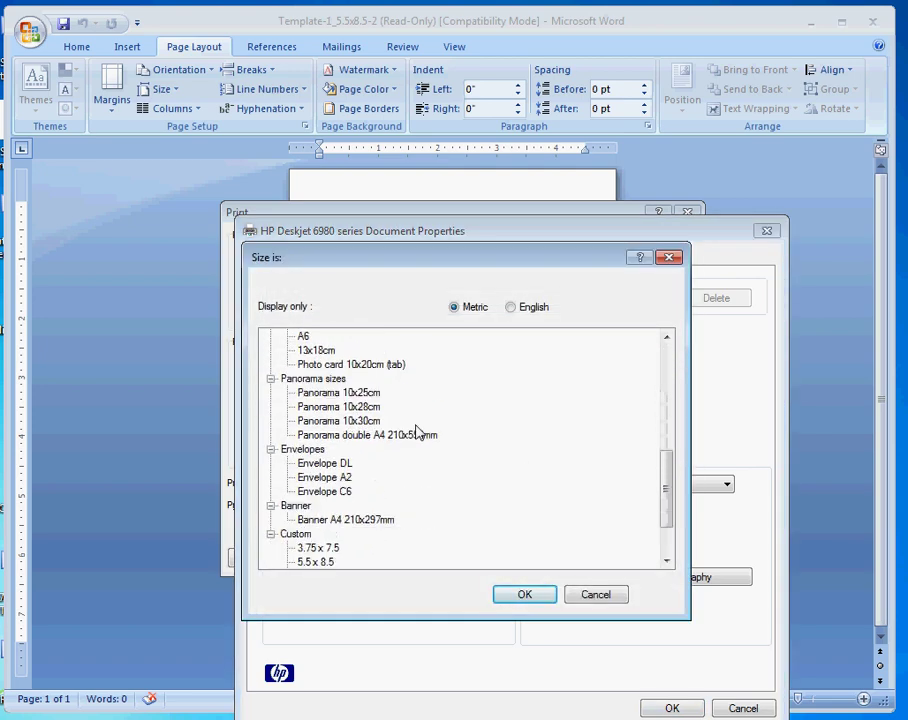
pyautogui.scroll(-2, 416, 431)
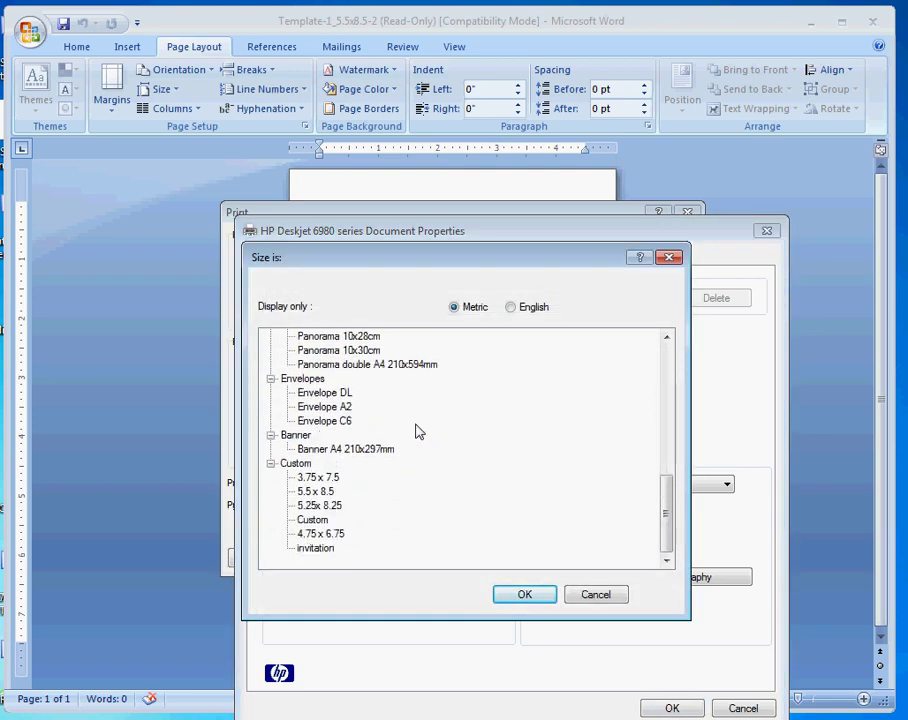
pyautogui.click(316, 552)
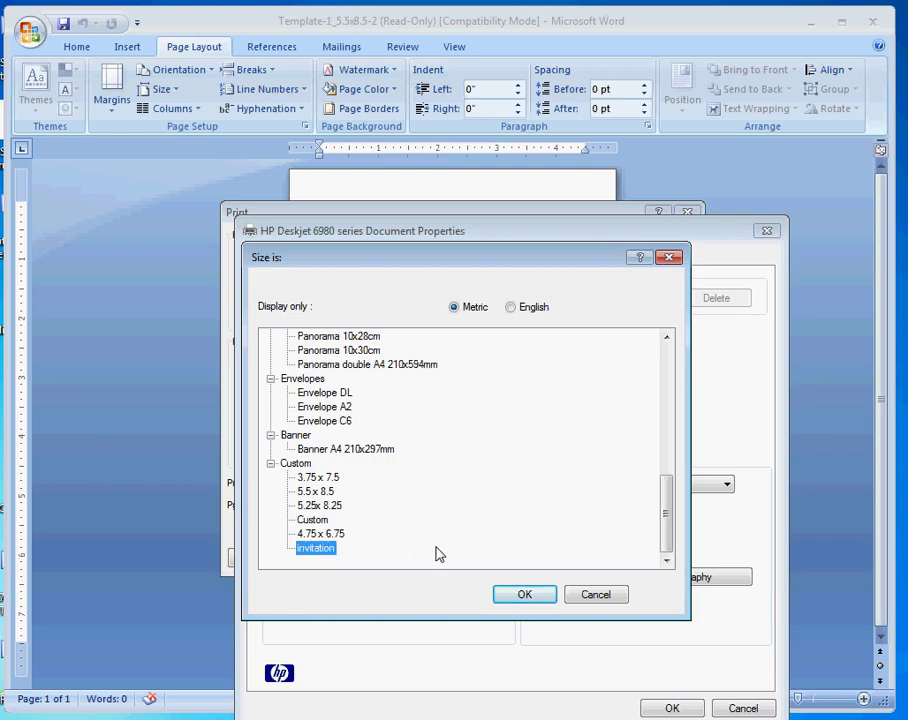
pyautogui.click(520, 598)
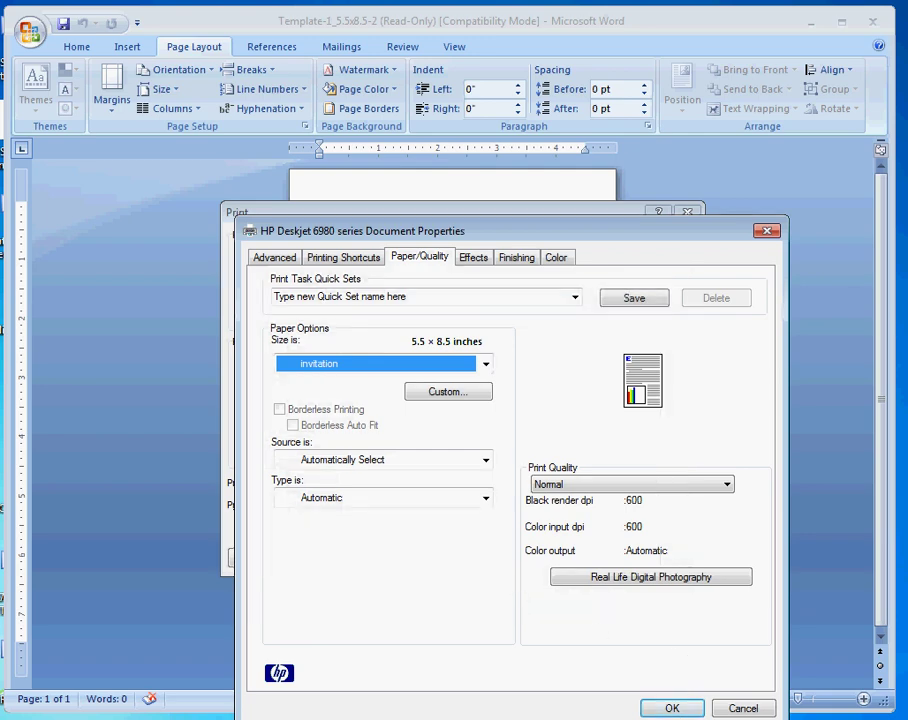
pyautogui.click(676, 708)
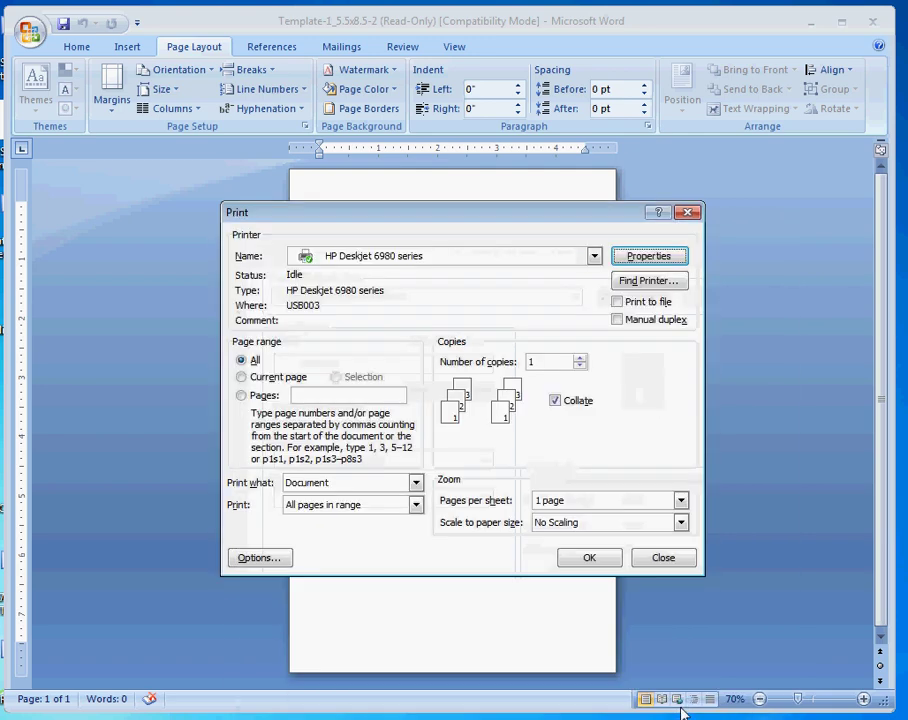
pyautogui.click(591, 558)
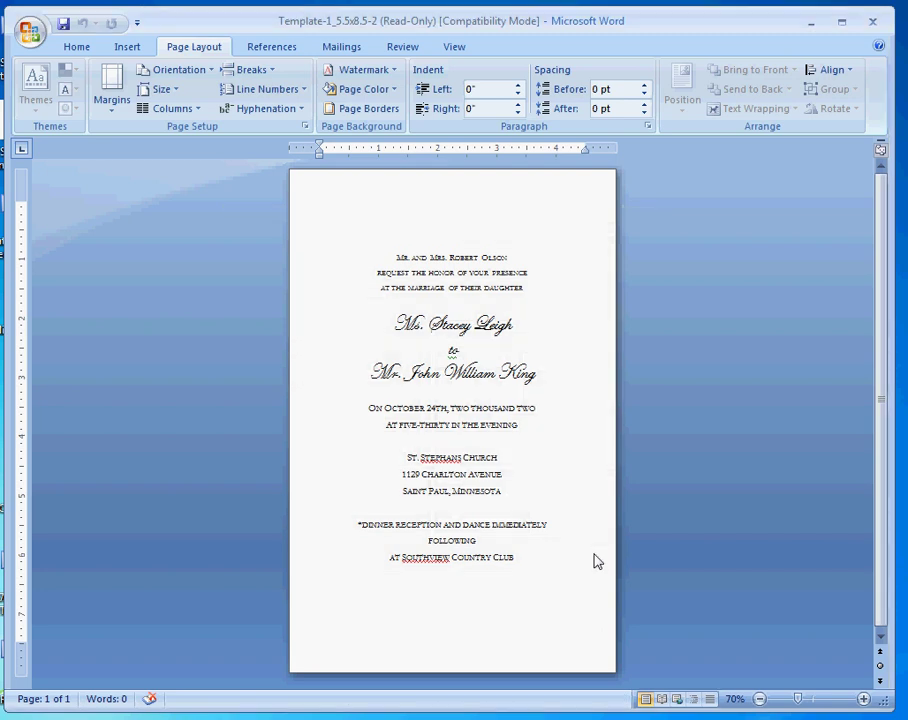